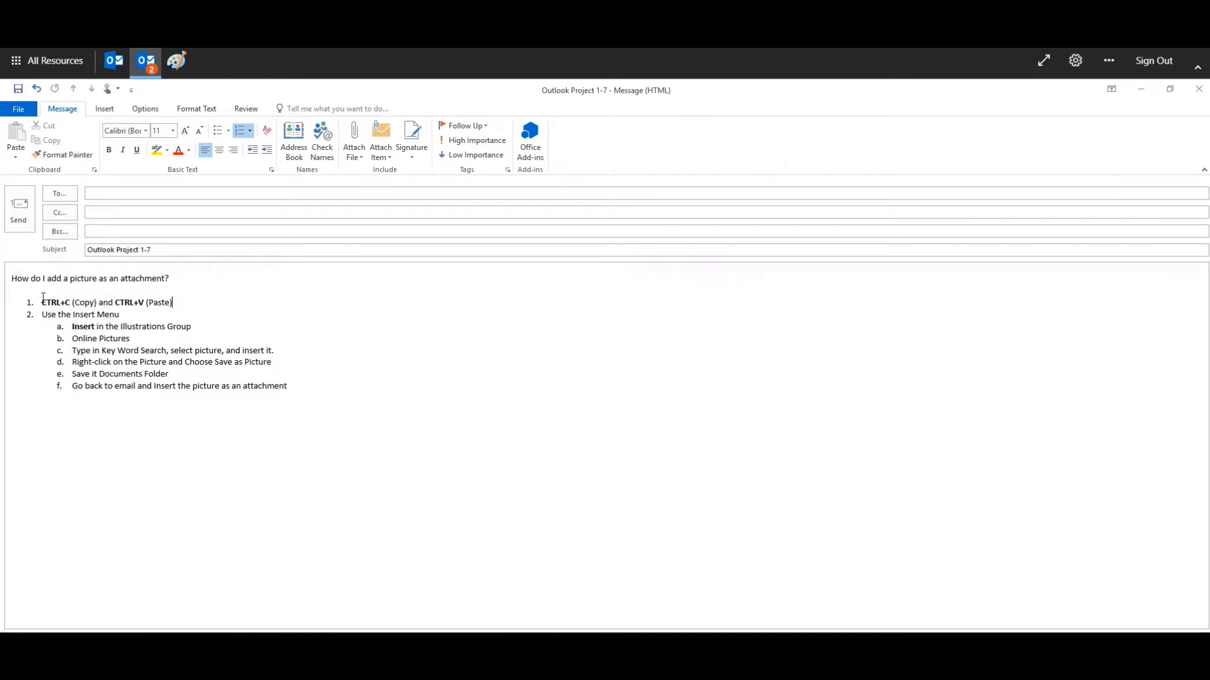
Step: Select the text CTRL+C in step 1 of the list, then deselect it
left_click(44, 303)
left_click_drag(43, 302, 71, 303)
left_click(223, 307)
Step: Run a Bing online picture search for 'teaching'
left_click(106, 109)
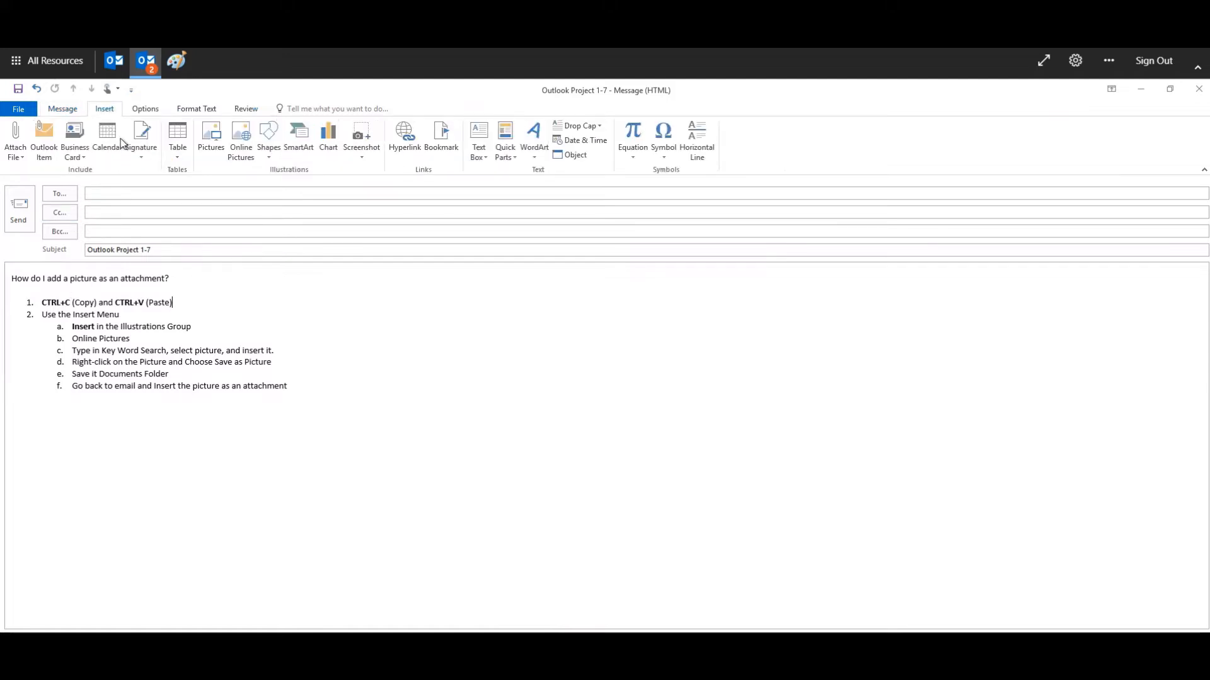
left_click(241, 139)
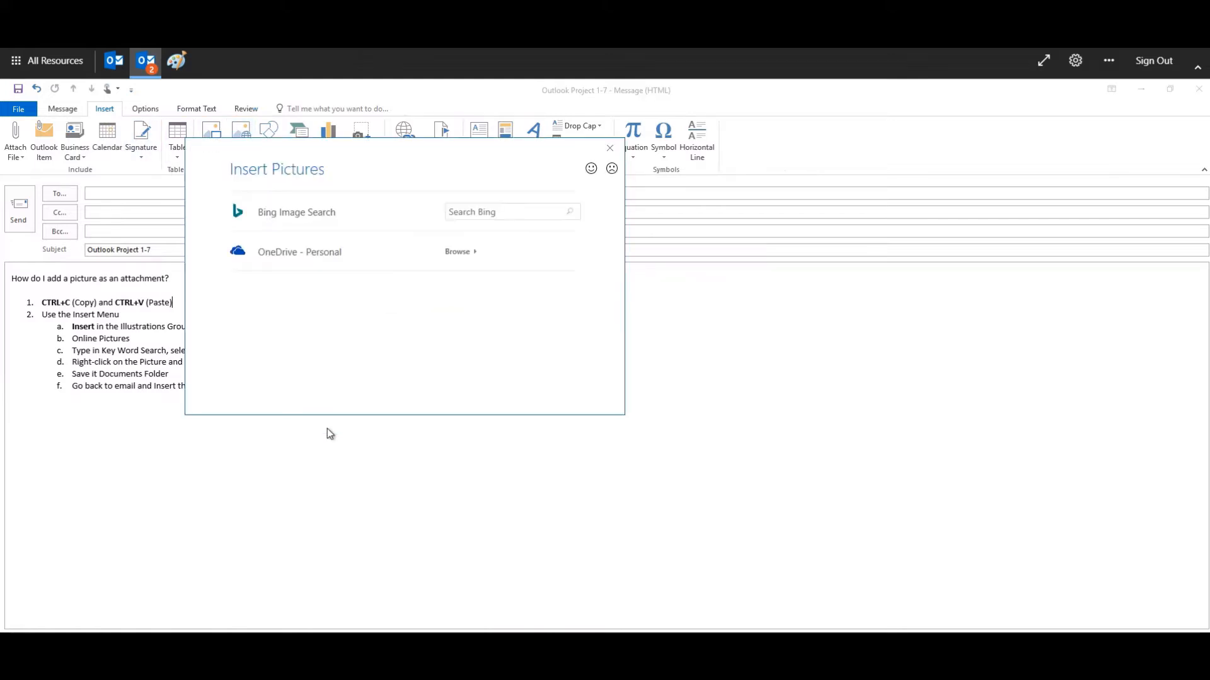
left_click(482, 214)
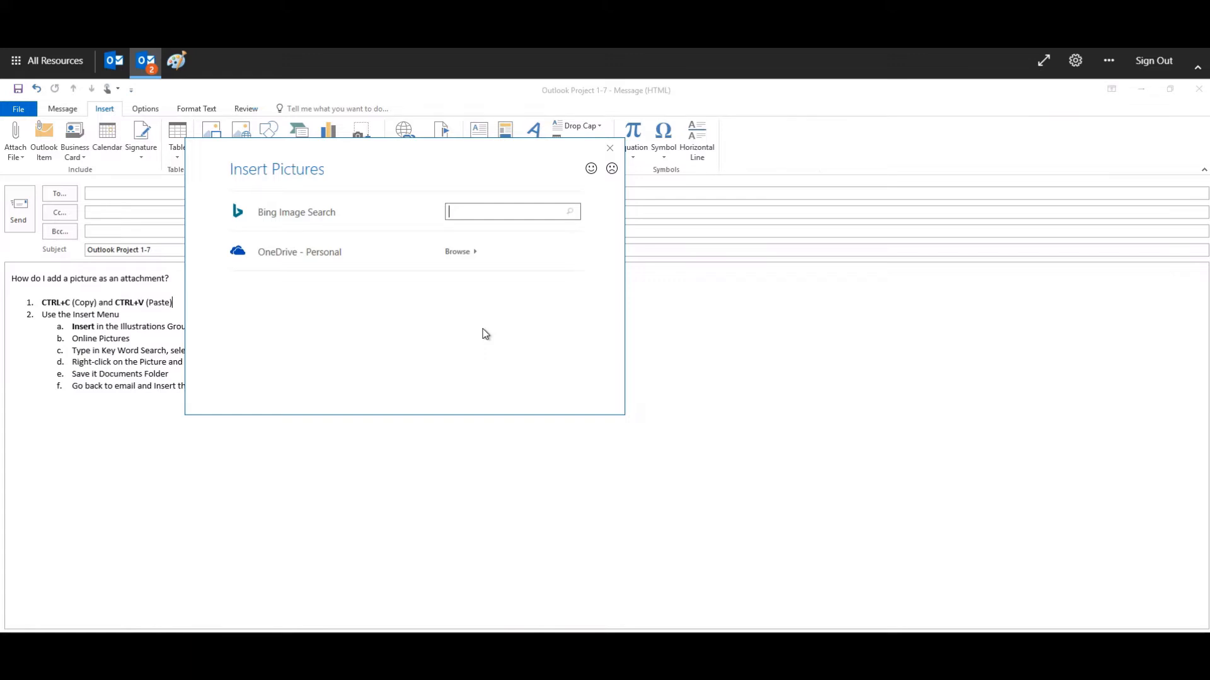
type("teaching")
key("Return")
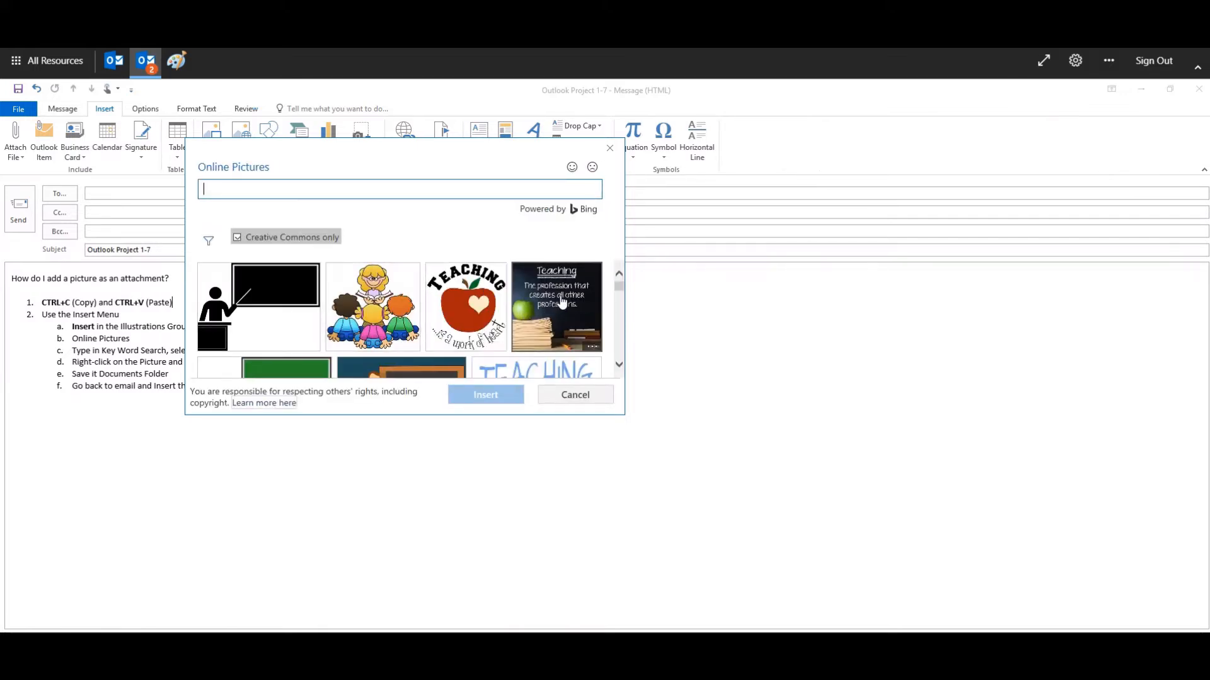
Step: Choose the blue TEACHING picture from the results and insert it into the message
scroll(576, 304, "down", 2)
scroll(570, 303, "up", 2)
scroll(562, 303, "down", 1)
scroll(562, 303, "down", 1)
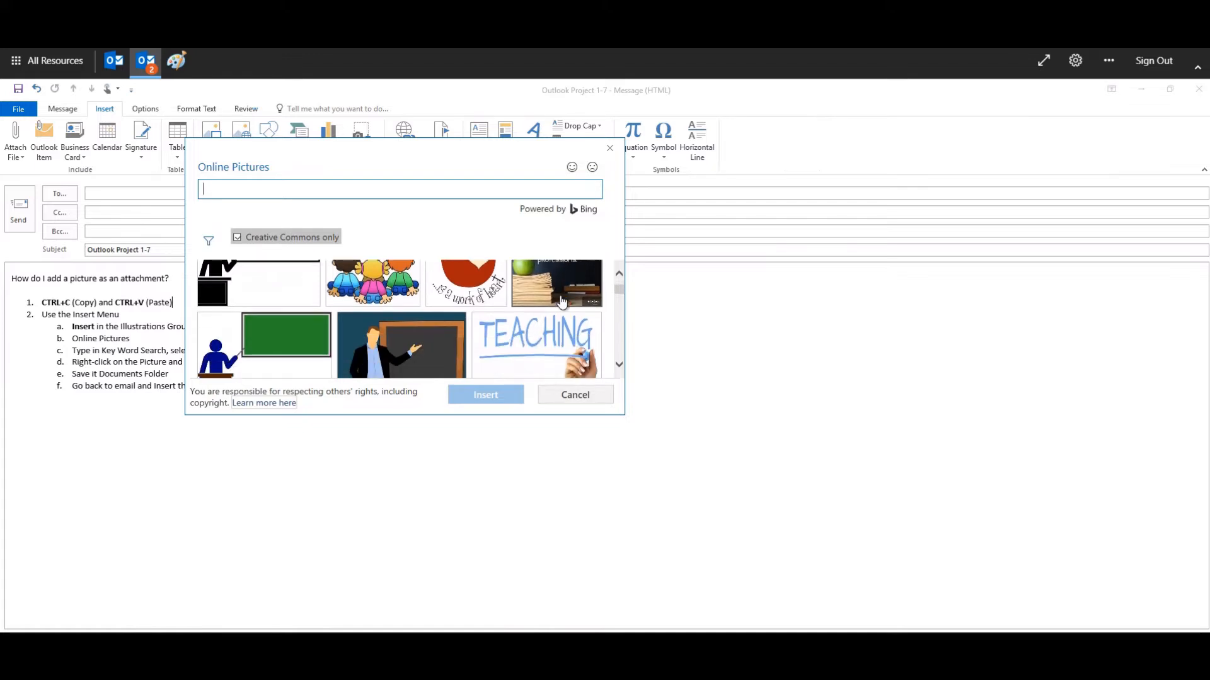
scroll(560, 309, "up", 3)
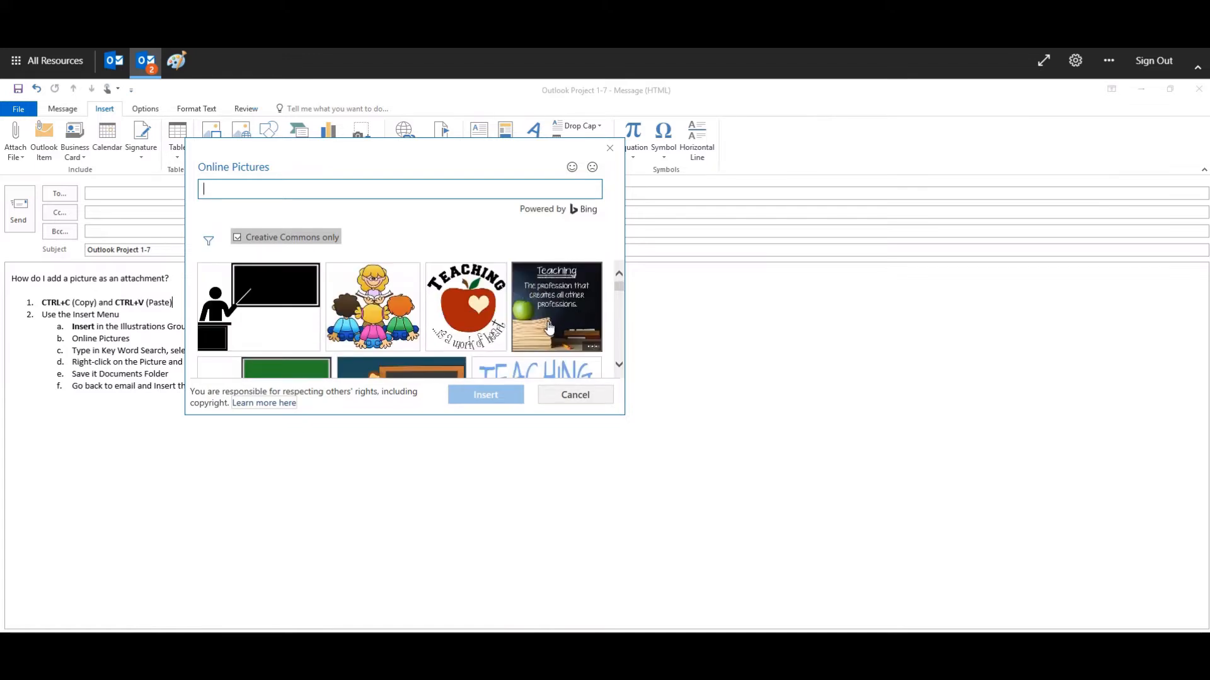
scroll(548, 327, "down", 3)
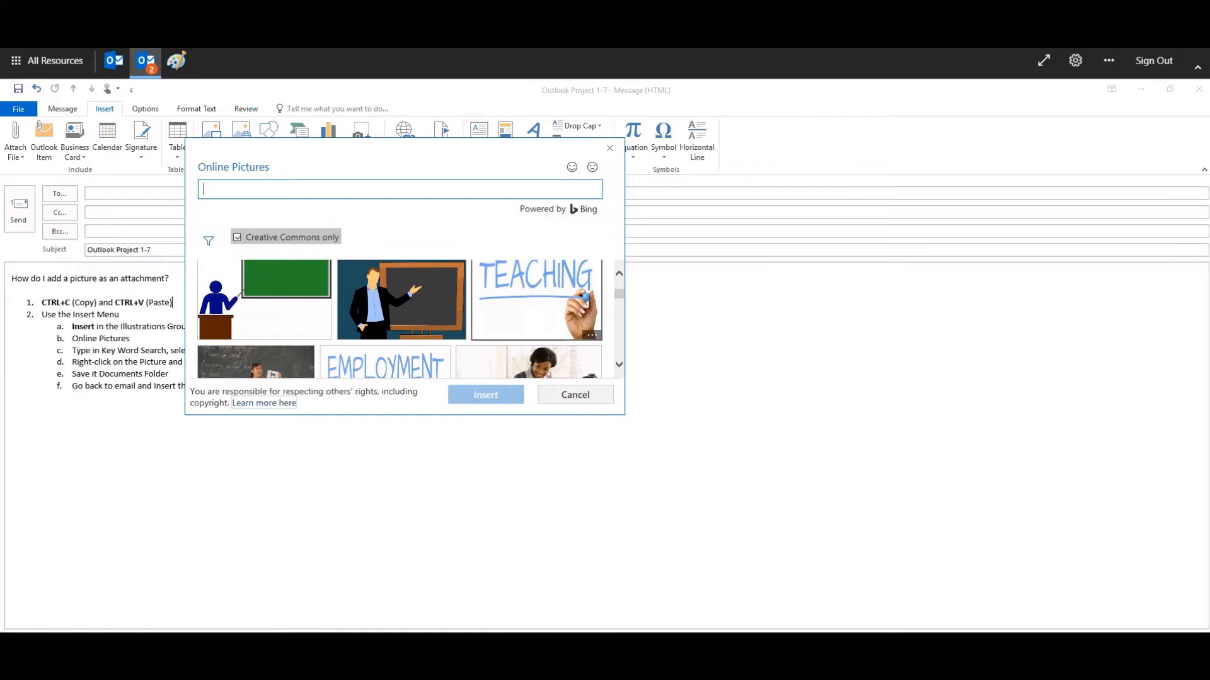
left_click(528, 297)
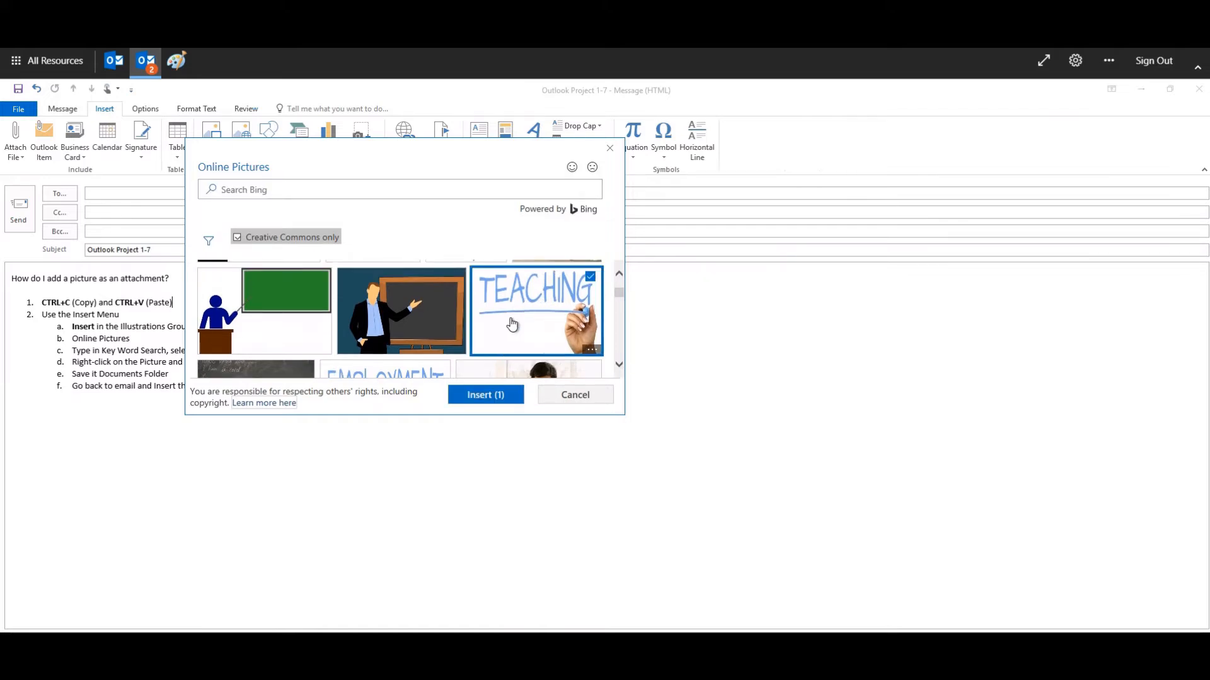
left_click(484, 399)
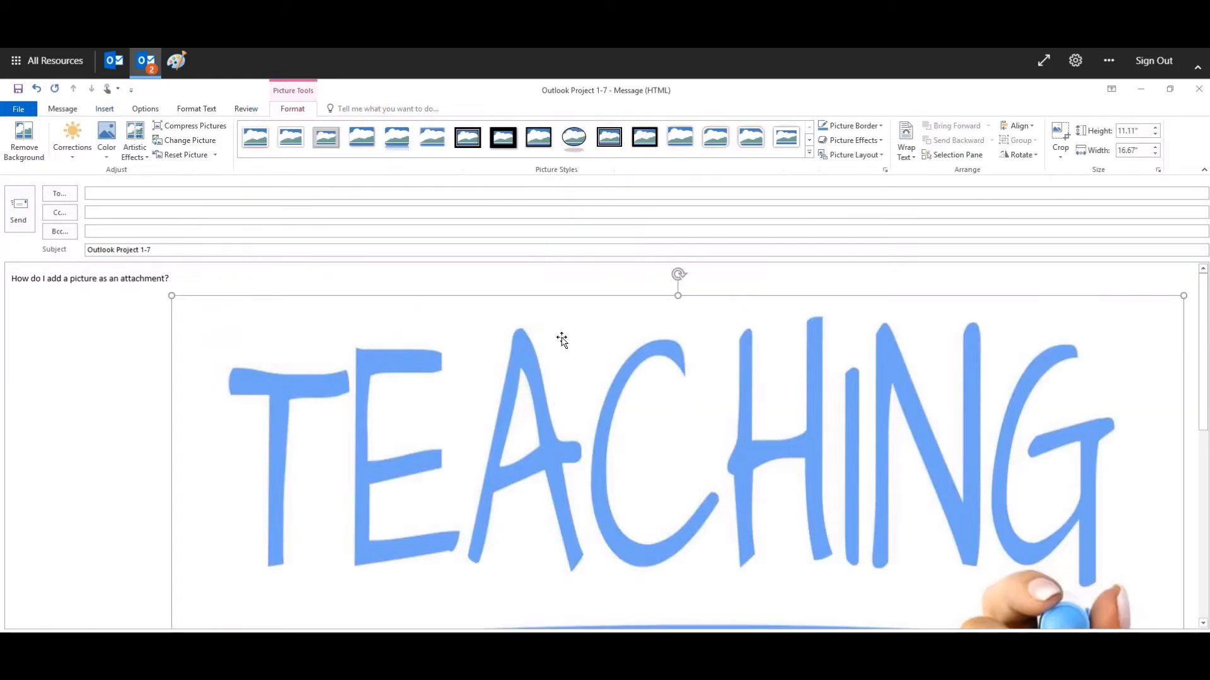
Step: Bring up the context menu for the inserted blue TEACHING picture below the question
scroll(580, 387, "down", 10)
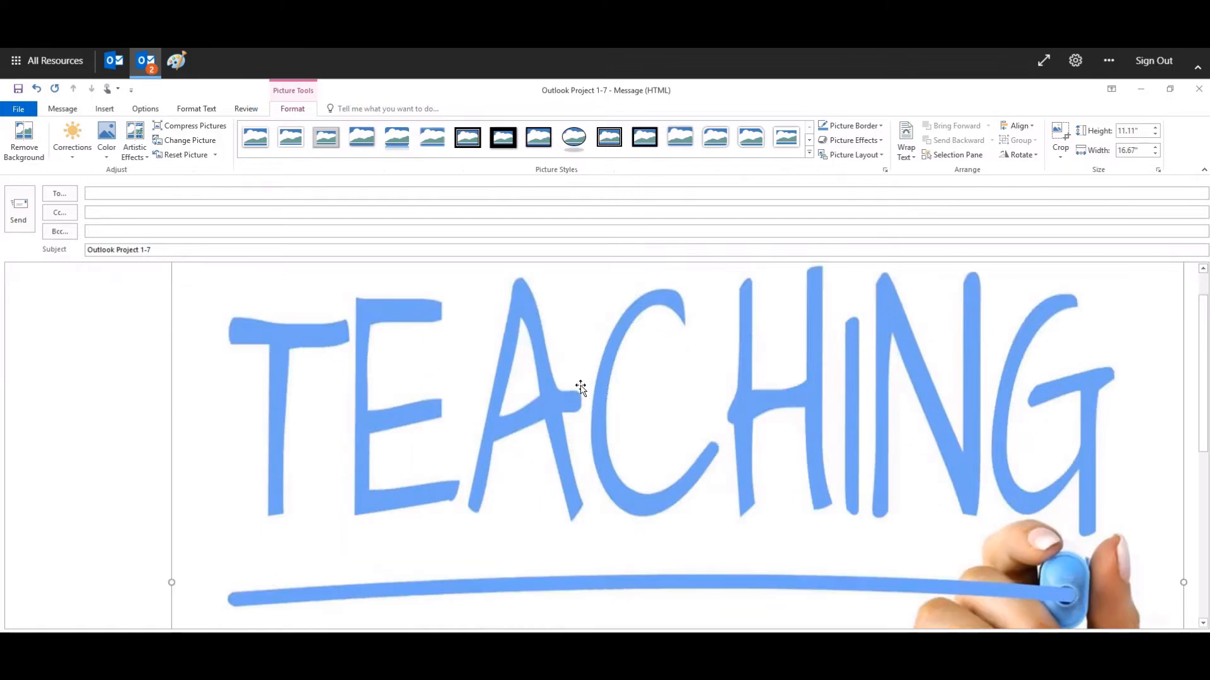
scroll(580, 387, "up", 9)
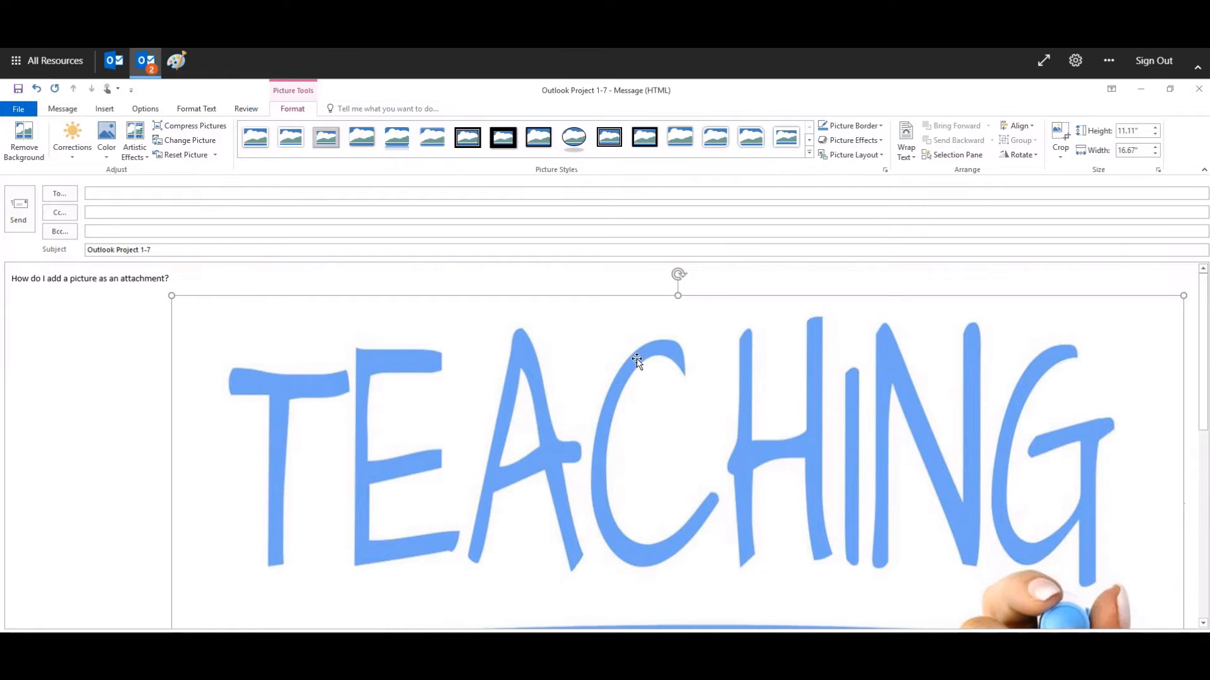
right_click(696, 340)
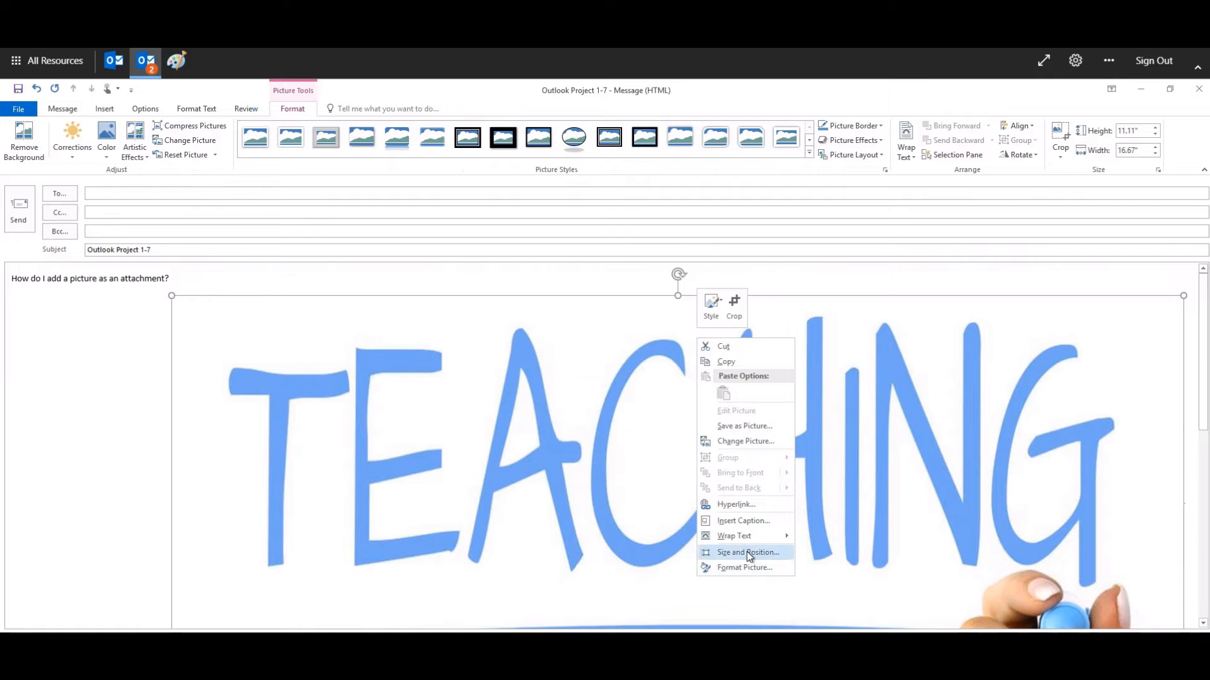
Step: Save the picture as a JPG in Documents, named with the author's surname plus 'Representation 1-7'
left_click(748, 422)
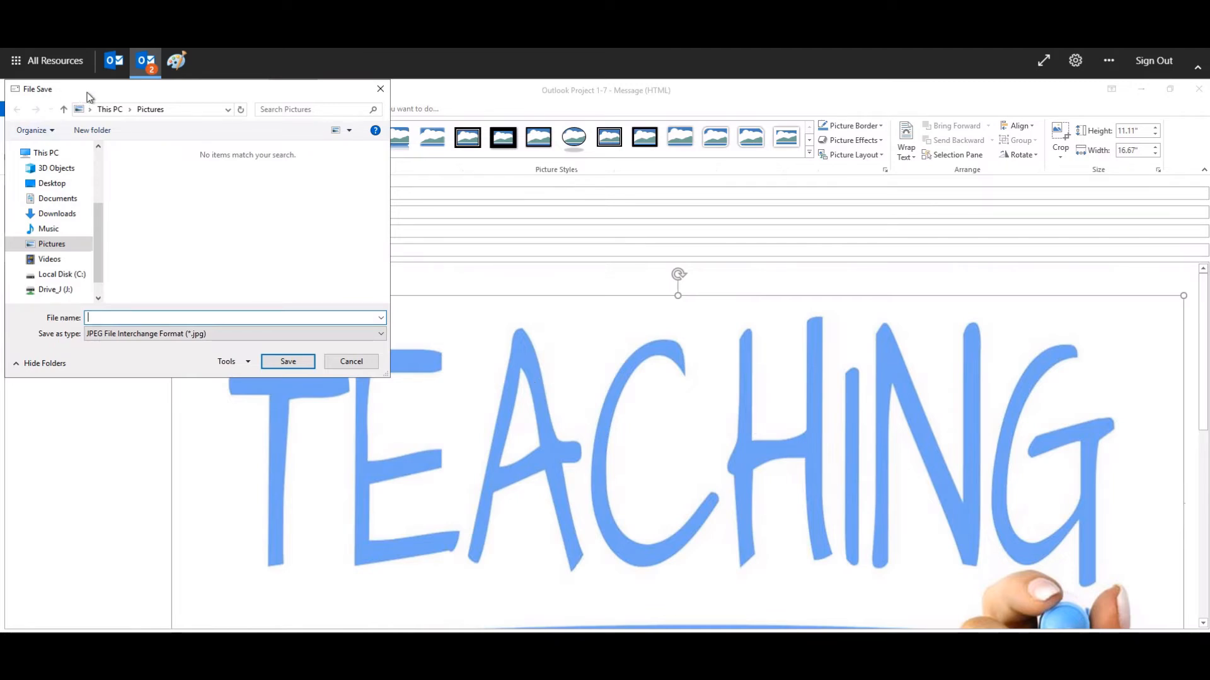
left_click_drag(89, 96, 248, 101)
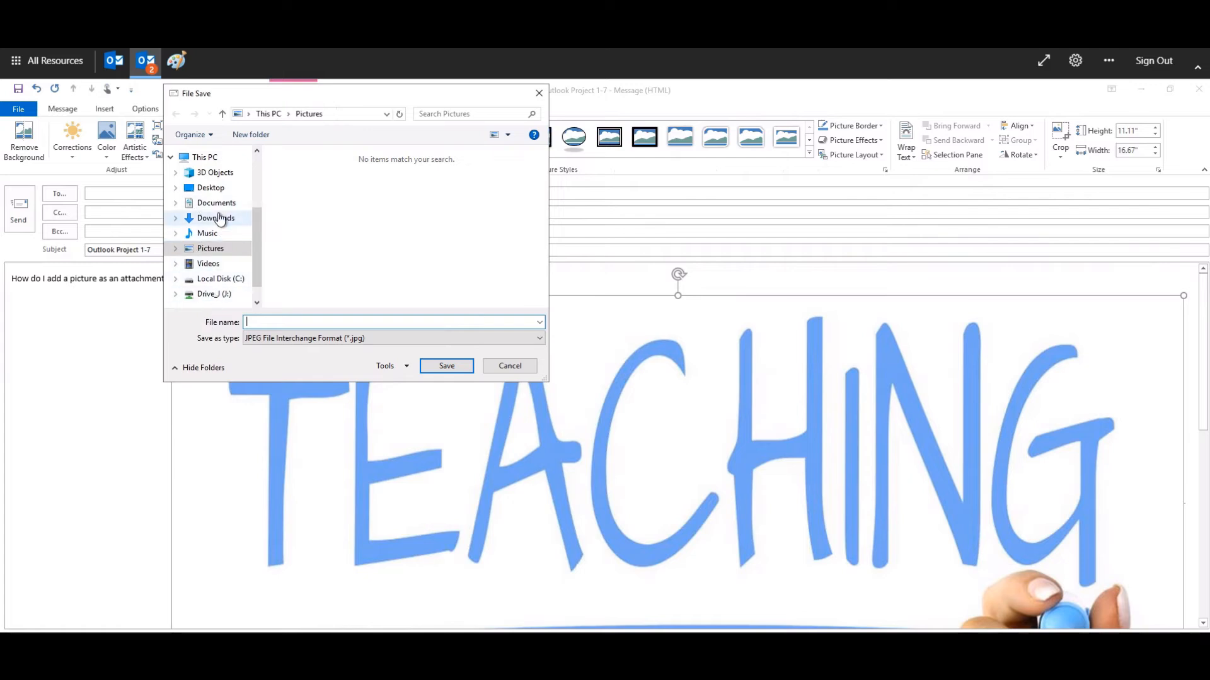
left_click(204, 205)
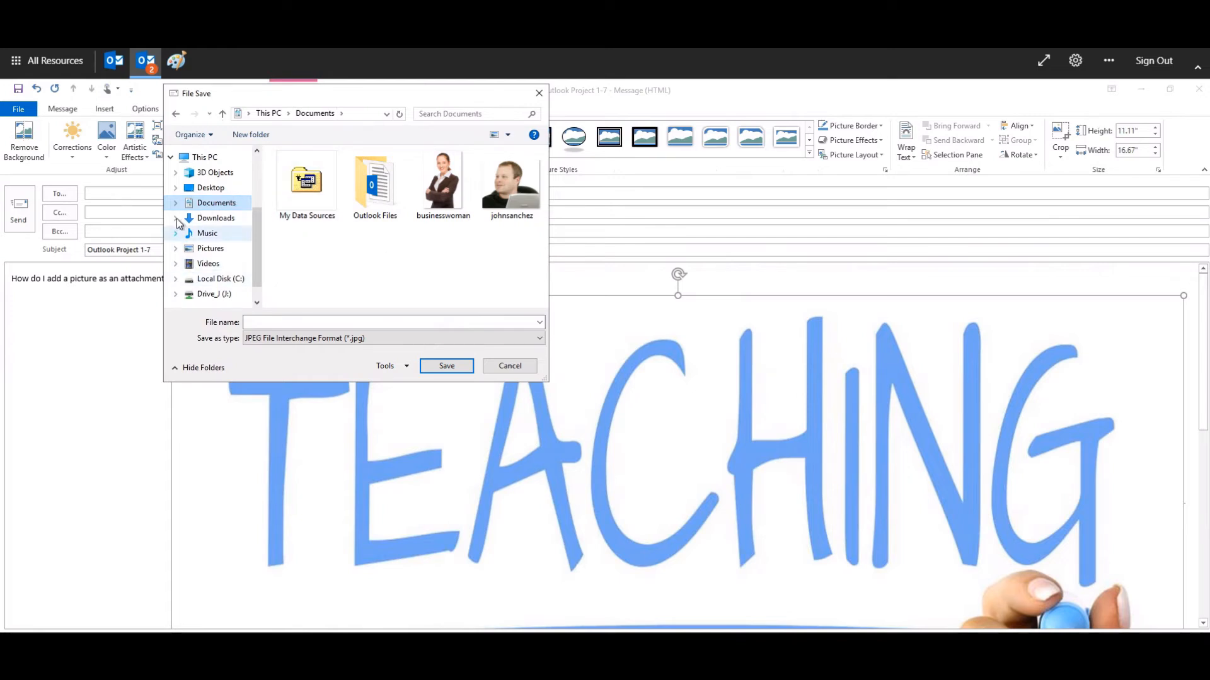
left_click(260, 322)
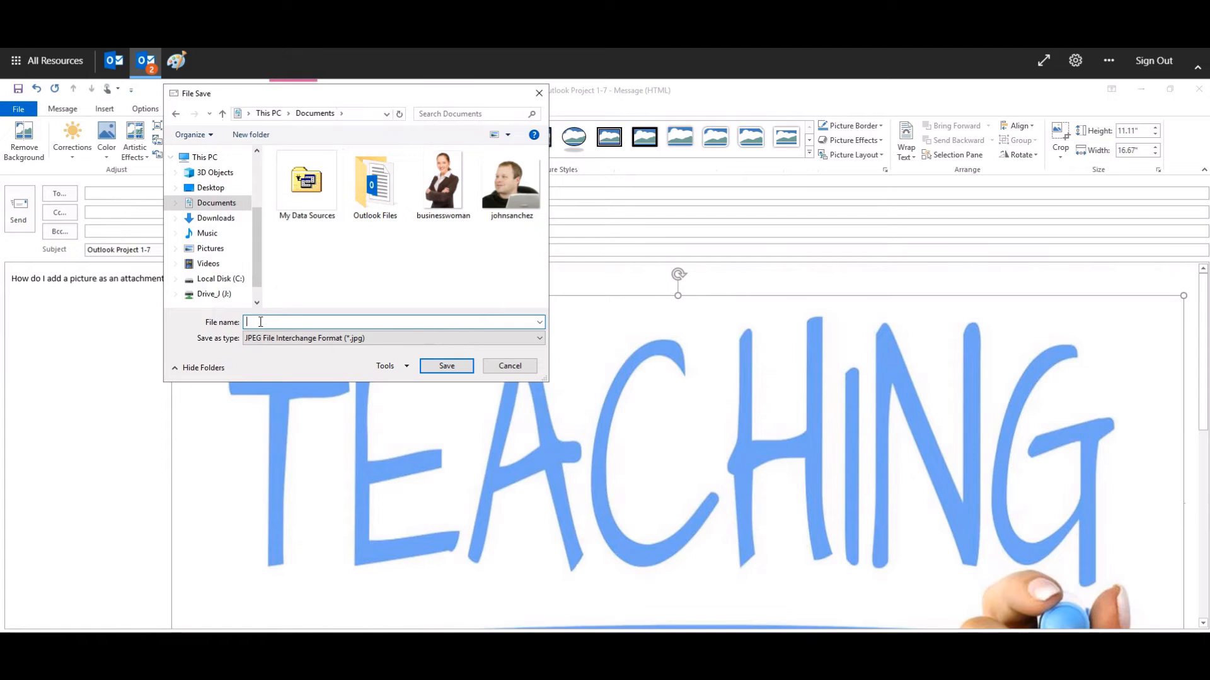
type("Zoila rOSILL")
key("BackSpace")
key("BackSpace")
key("BackSpace")
key("BackSpace")
key("BackSpace")
key("BackSpace")
type("Rosillo Representation 1-7")
left_click(448, 368)
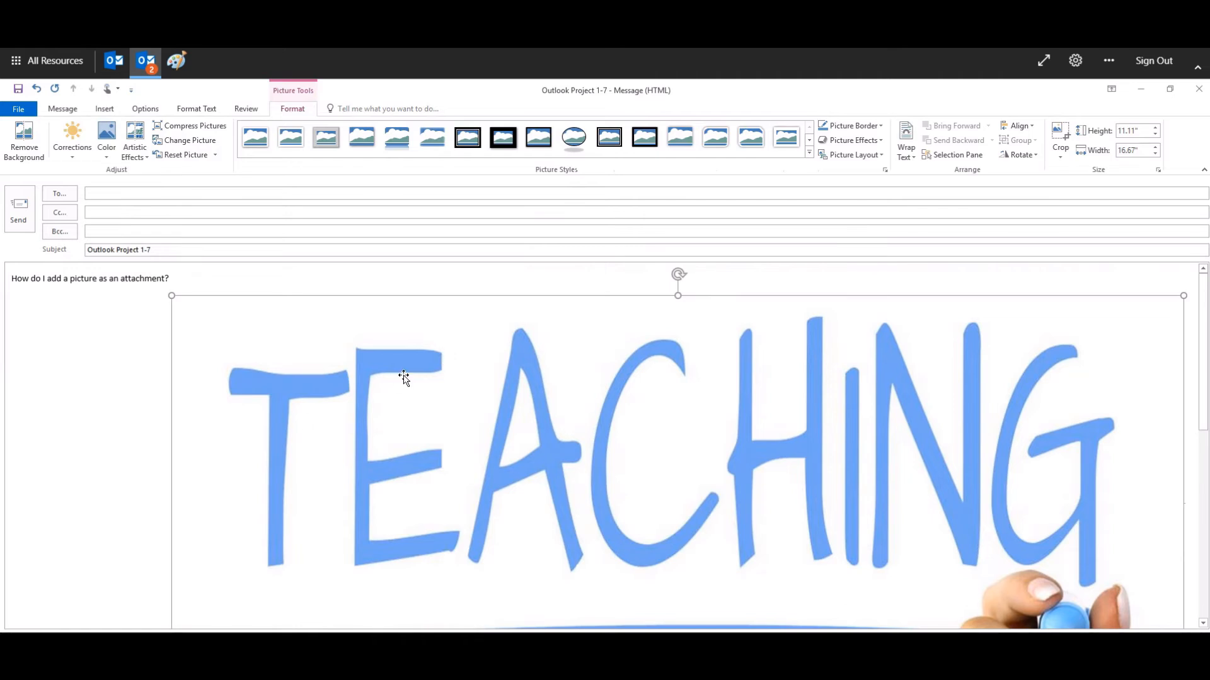
Step: Delete the TEACHING picture from the message body
scroll(682, 358, "down", 2)
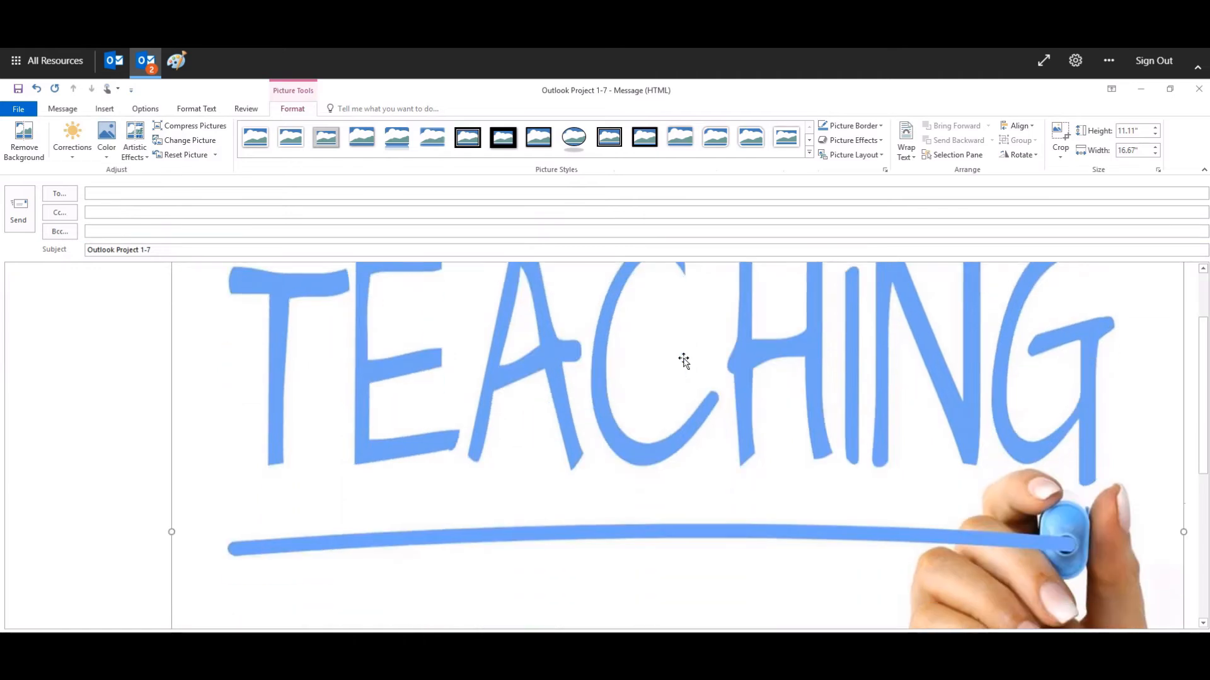
scroll(683, 360, "up", 2)
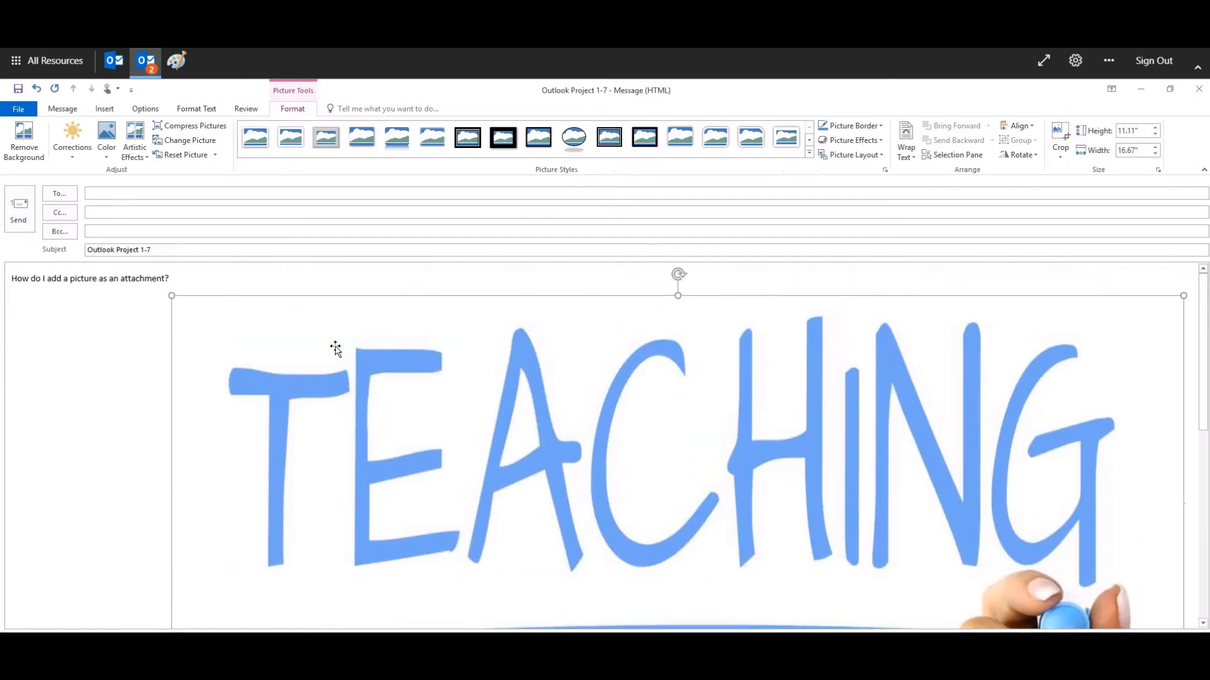
key("Delete")
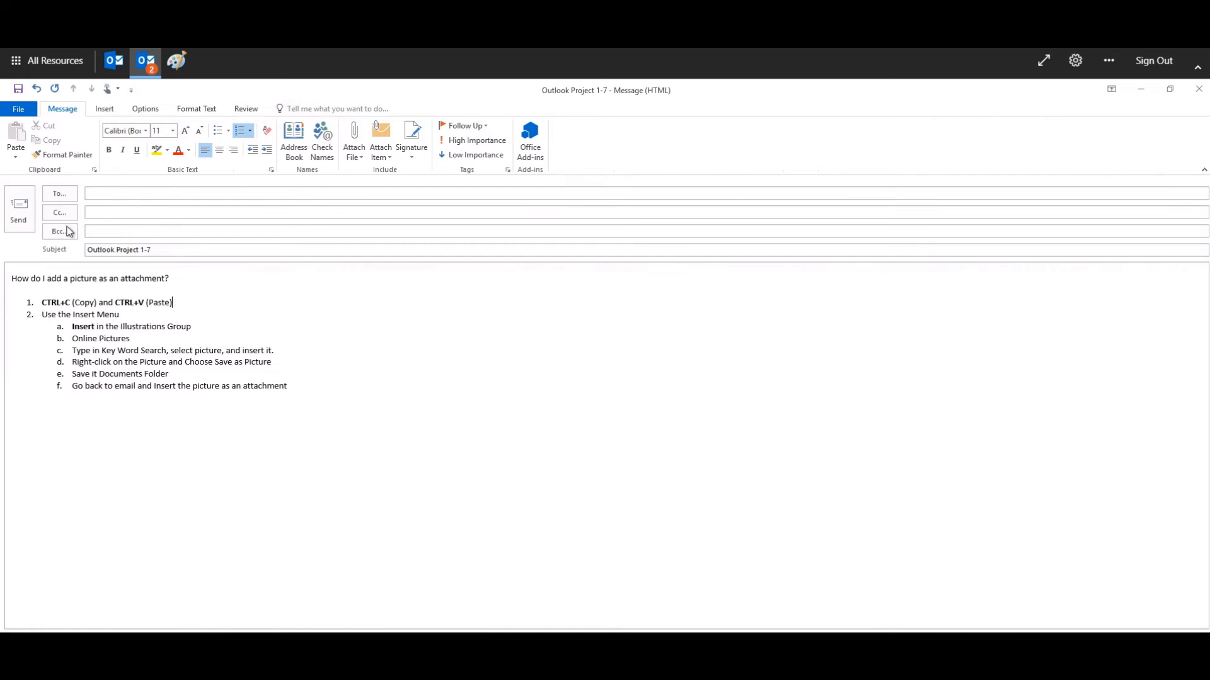
Step: Show the Attach File dropdown under the Insert tab
left_click(104, 110)
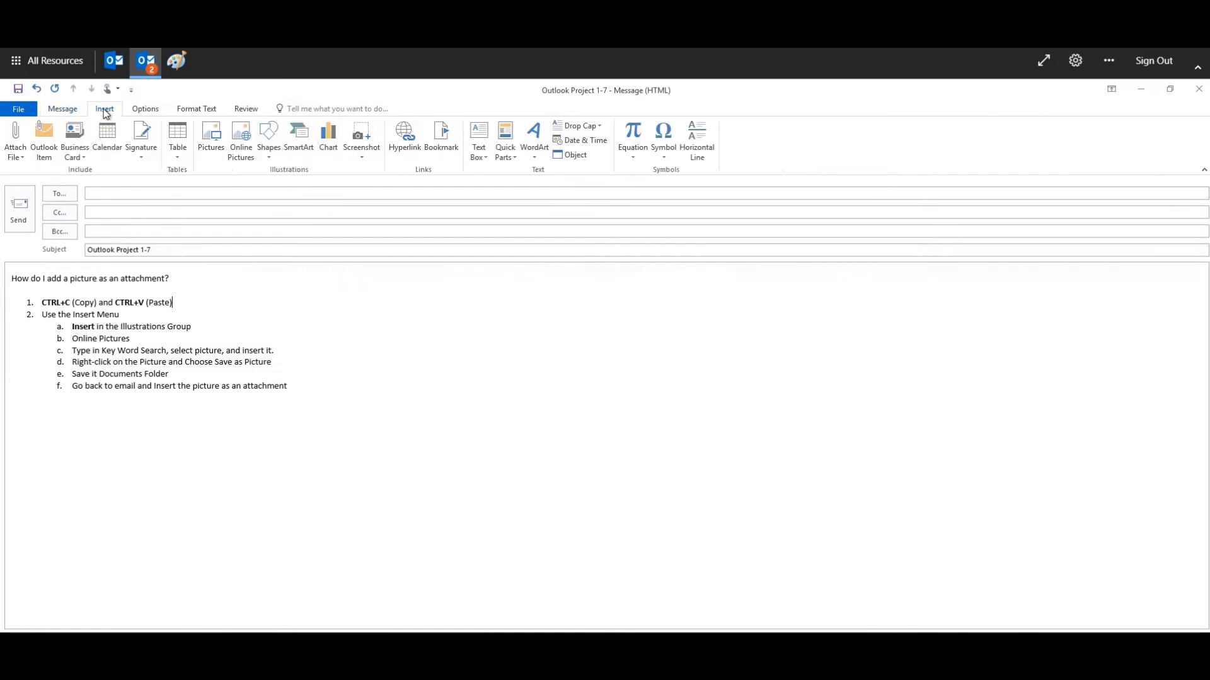
left_click(12, 144)
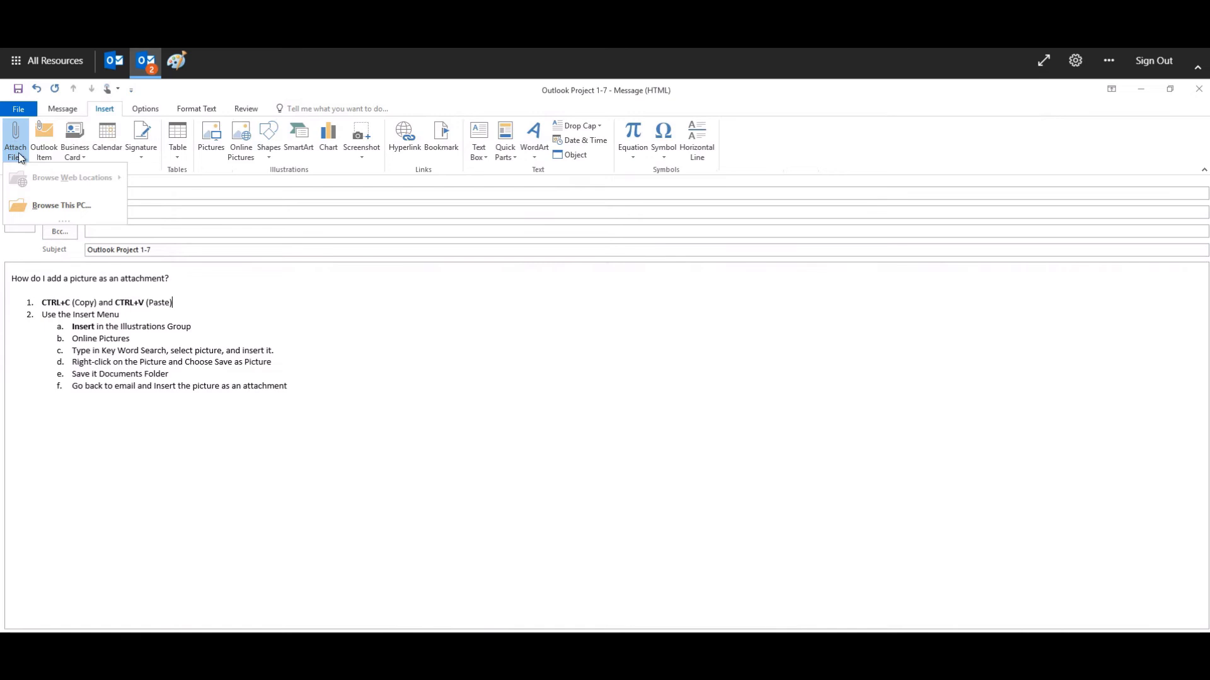
Step: Attach the saved TEACHING JPG from Documents via Browse This PC as a 68 KB attachment
left_click(44, 210)
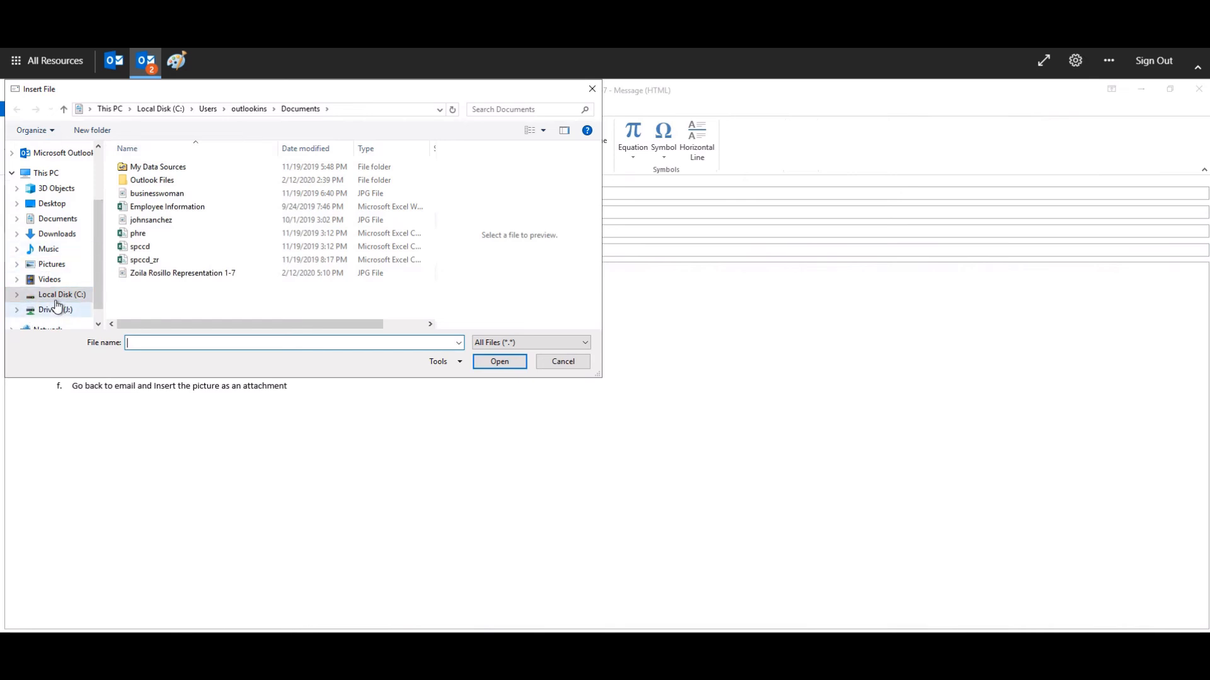
left_click(52, 221)
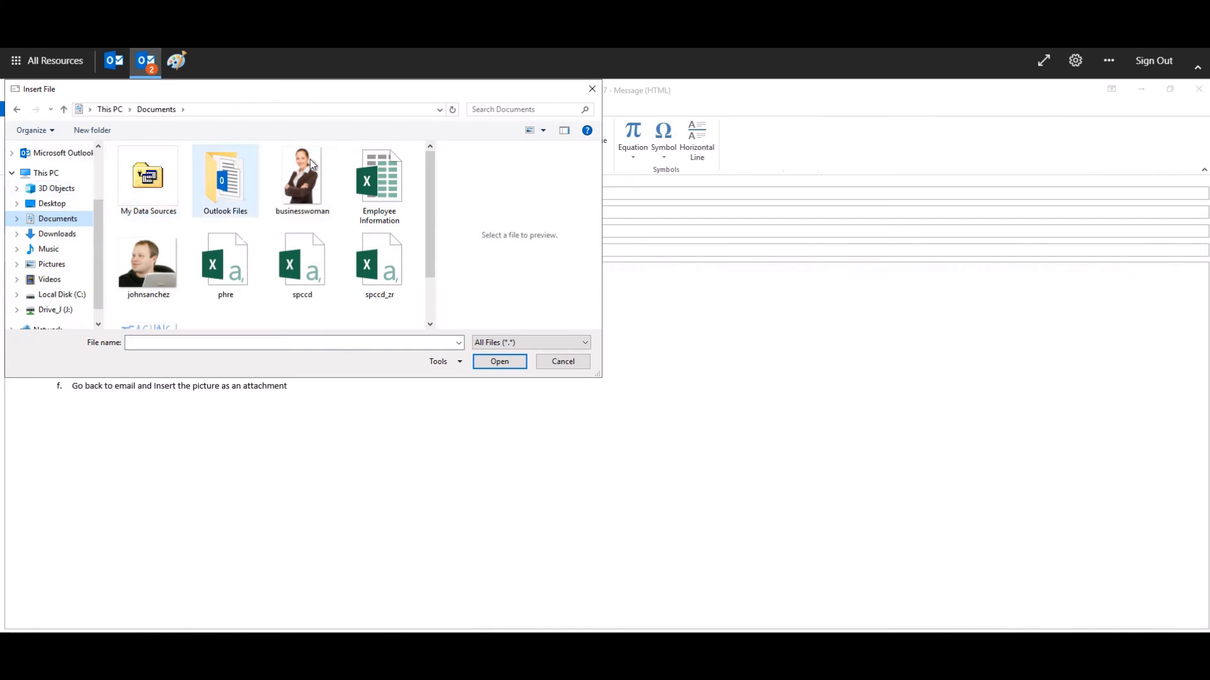
scroll(432, 177, "down", 2)
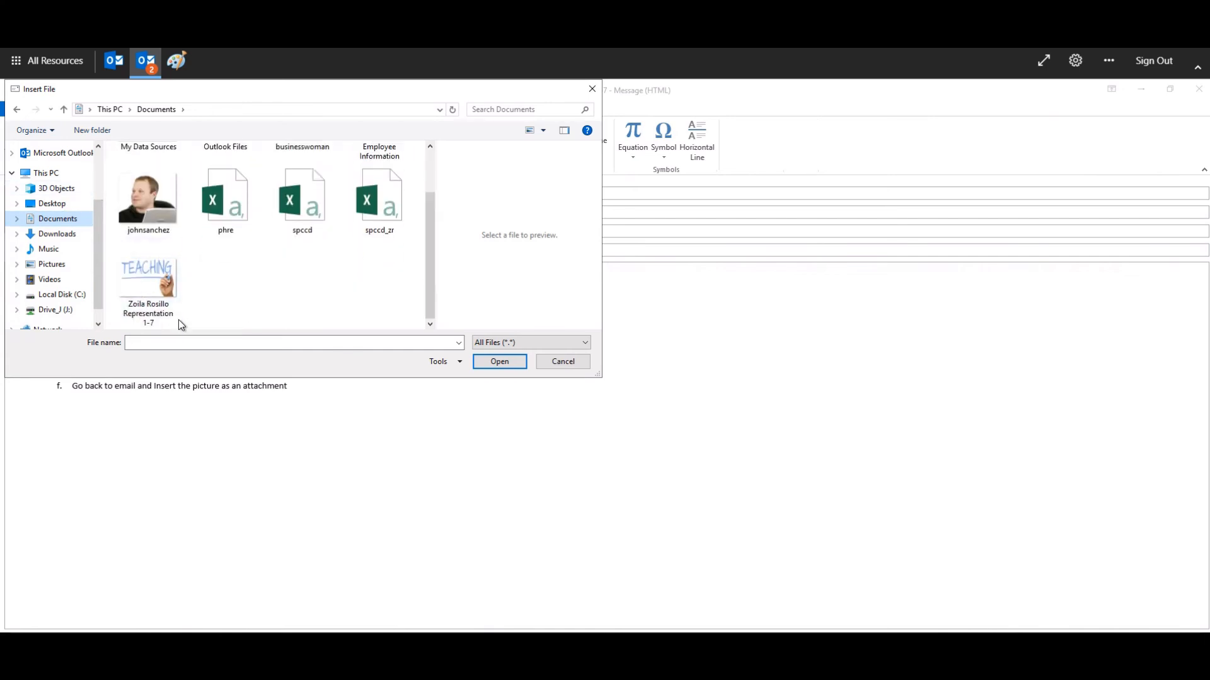
left_click(144, 288)
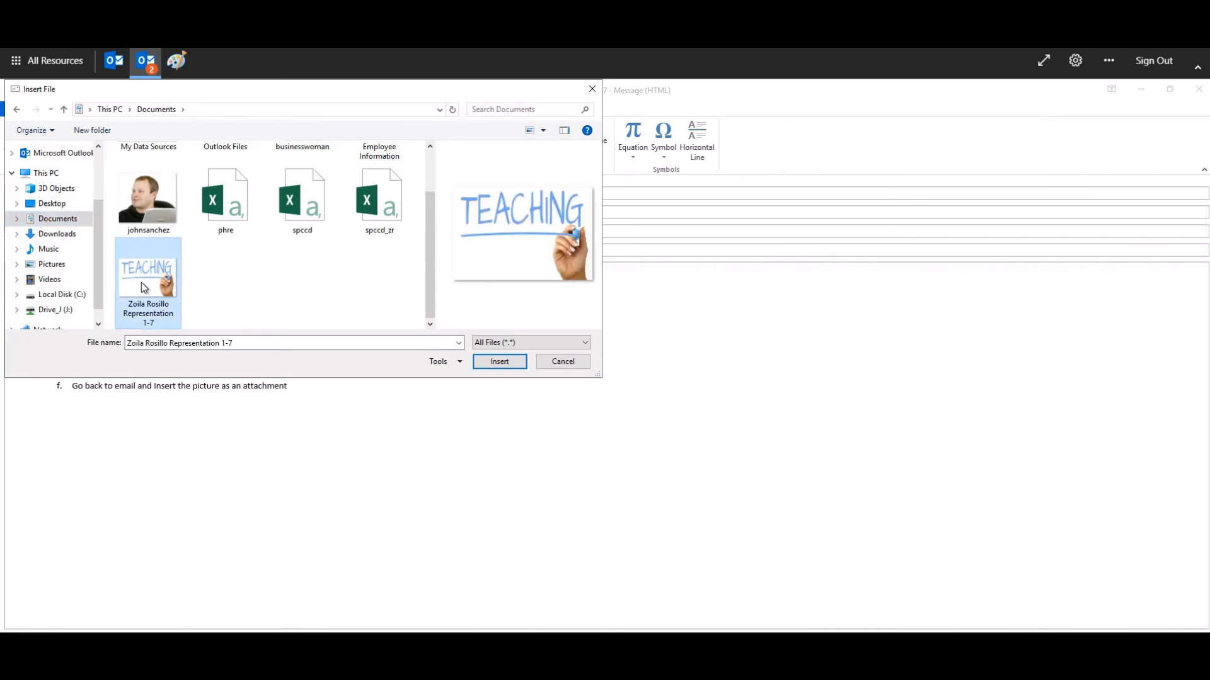
left_click(504, 363)
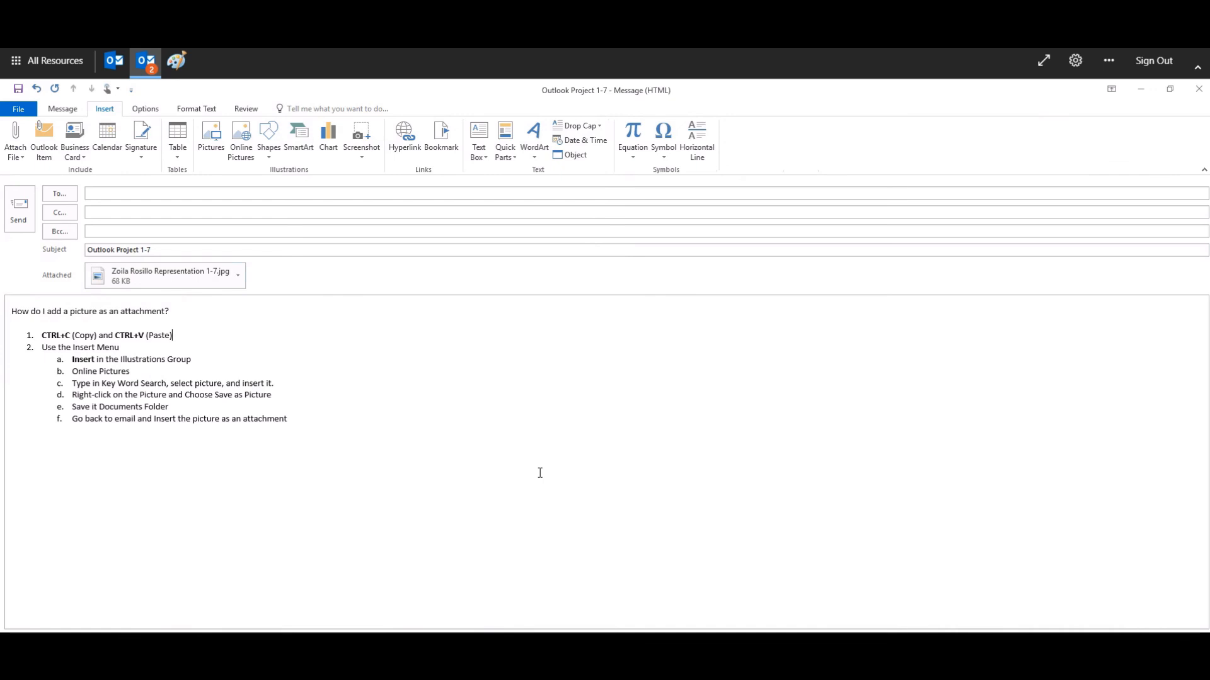
Step: Focus the 'Tell me what you want to do' command search with Alt+Q
key("alt+q")
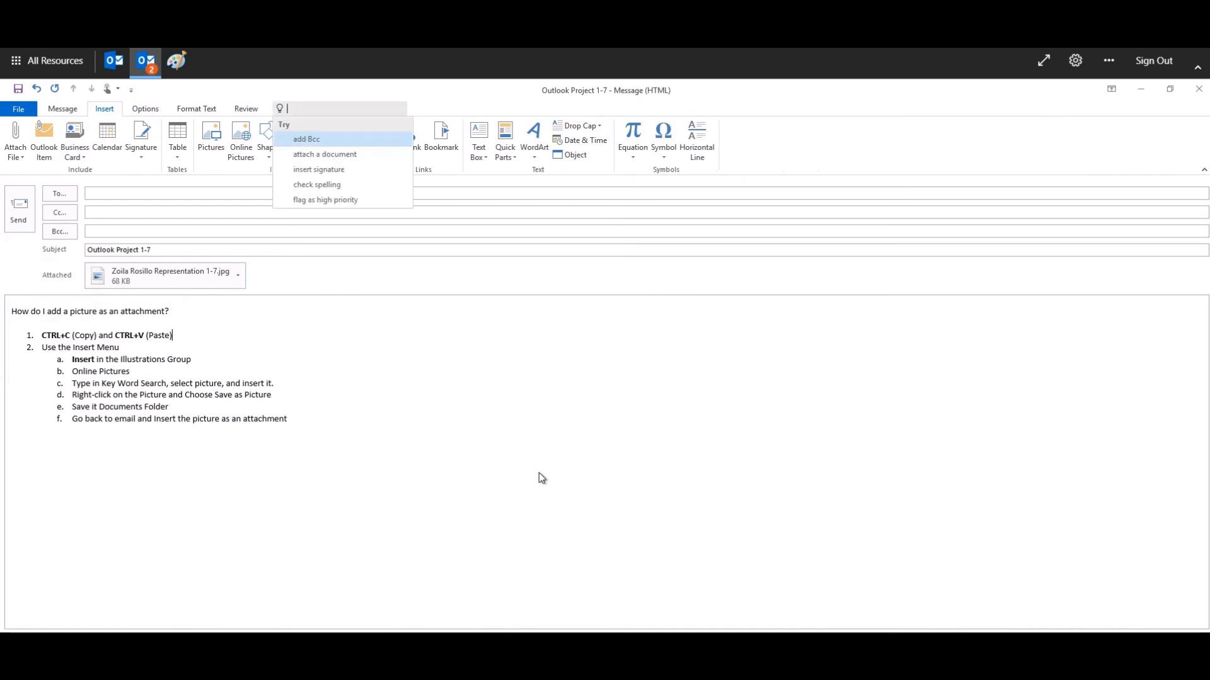